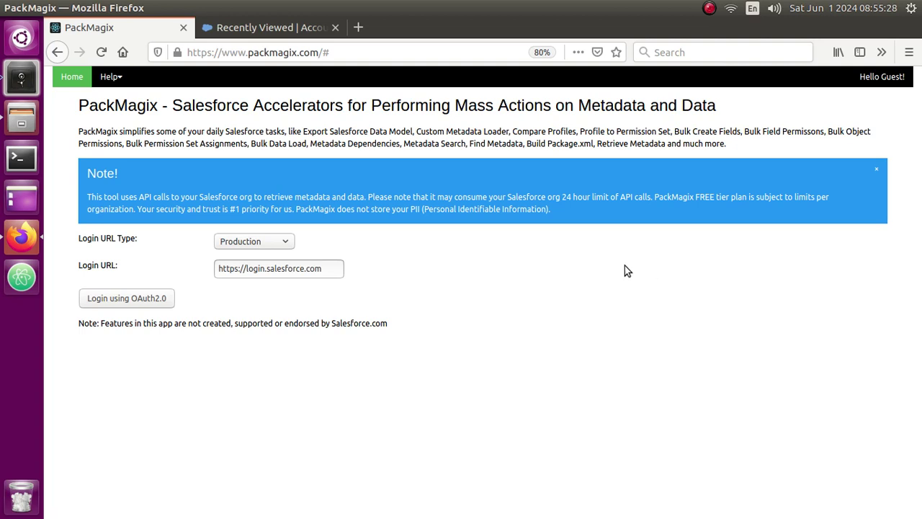
- Log in to the Salesforce org with the saved OAuth 2.0 login and allow PackMagix access
{"action": "left_click", "coordinate": [131, 302]}
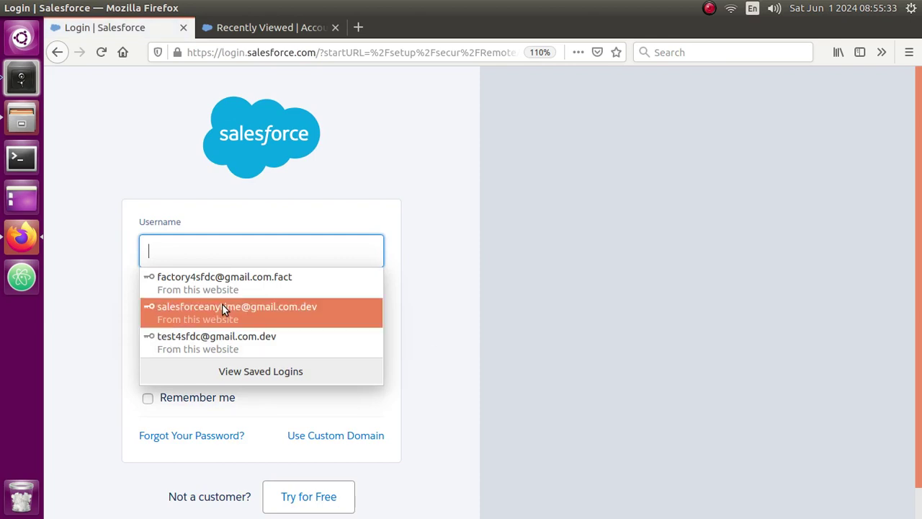
{"action": "left_click", "coordinate": [222, 308]}
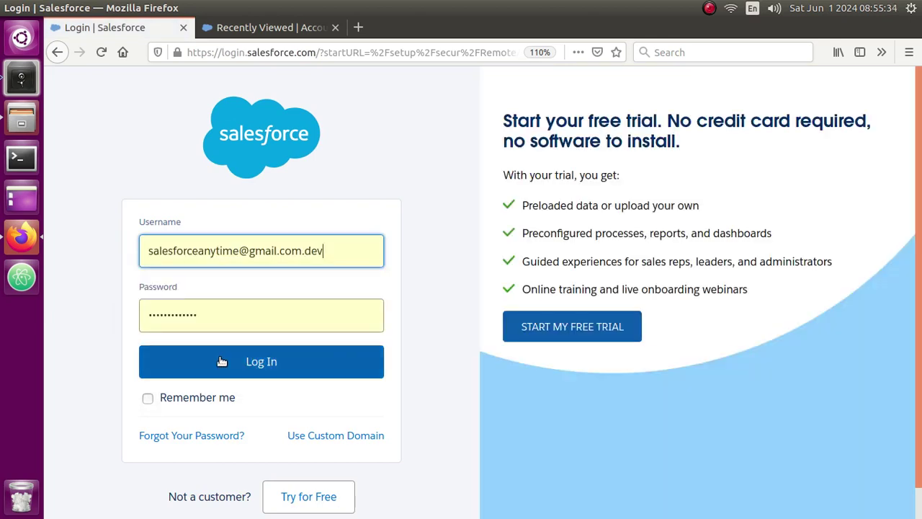
{"action": "left_click", "coordinate": [222, 369]}
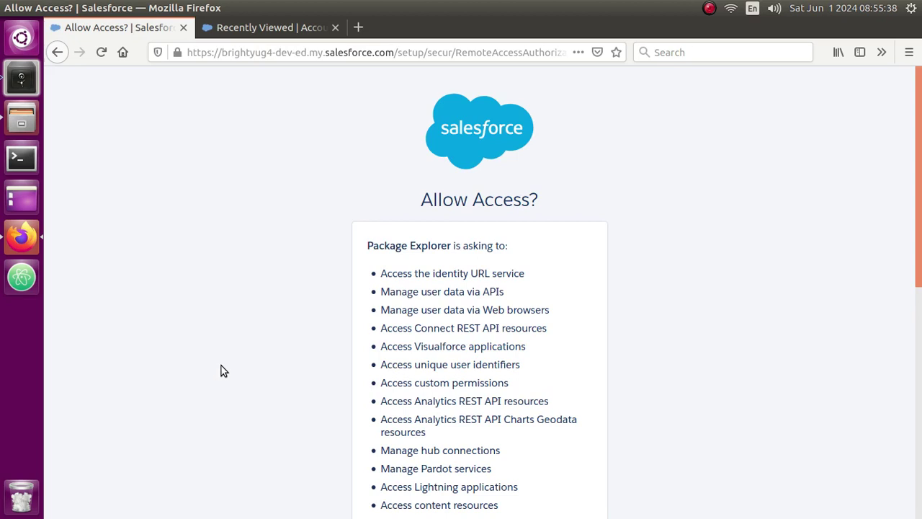
{"action": "scroll", "coordinate": [341, 384], "scroll_direction": "down", "scroll_amount": 10}
{"action": "left_click", "coordinate": [564, 416]}
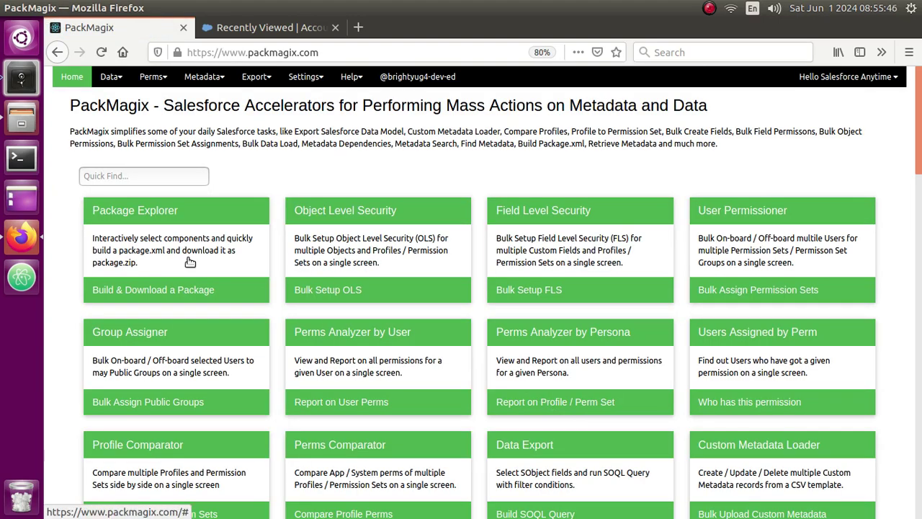
- Search the tools for '15' and open the 15 To 18 Digit Ids converter
{"action": "left_click", "coordinate": [140, 179]}
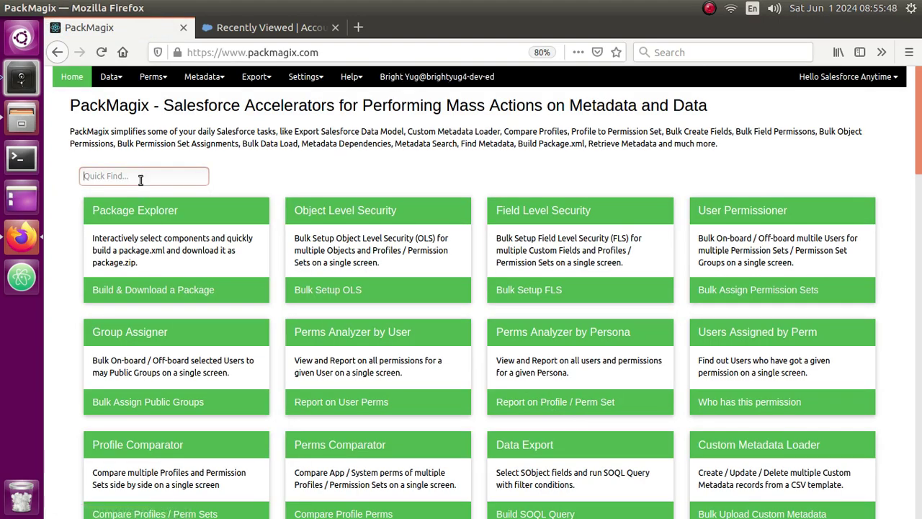
{"action": "type", "text": "15"}
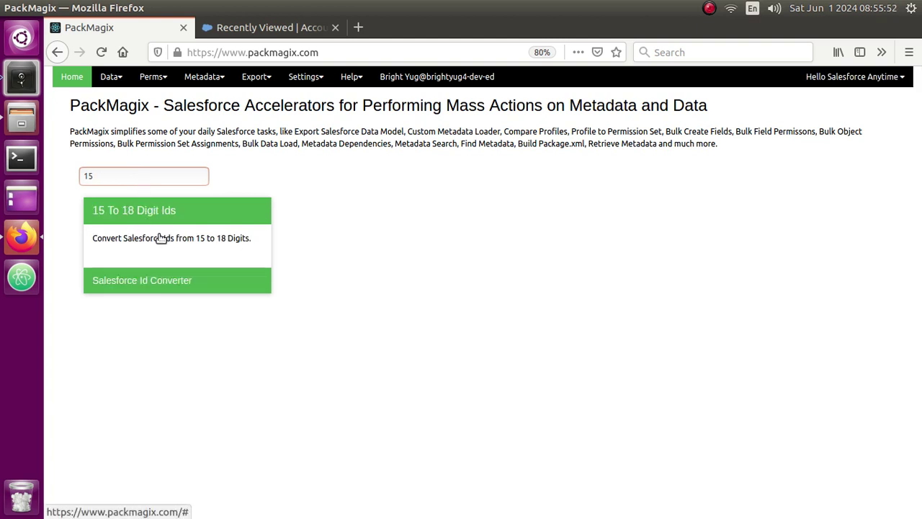
{"action": "left_click", "coordinate": [163, 237]}
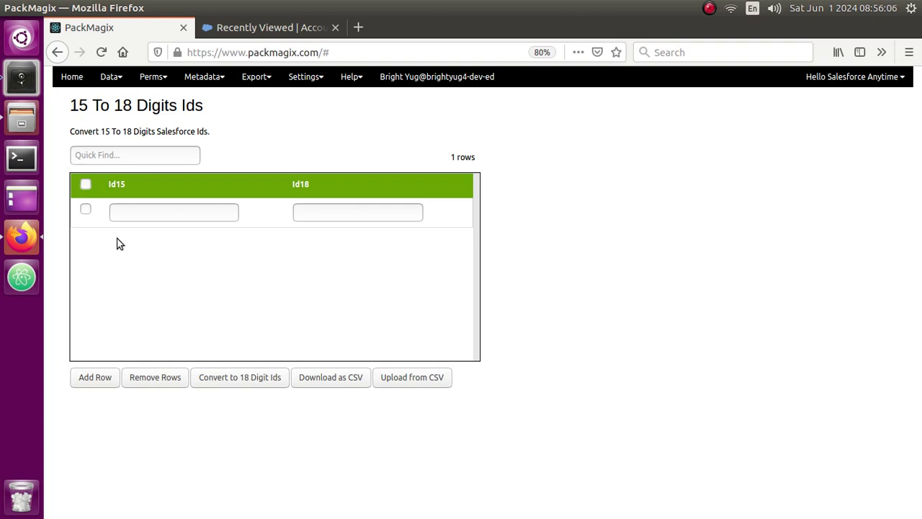
- Open Contact_Backup_Results.csv from the Documents folder in the file manager
{"action": "left_click", "coordinate": [24, 121]}
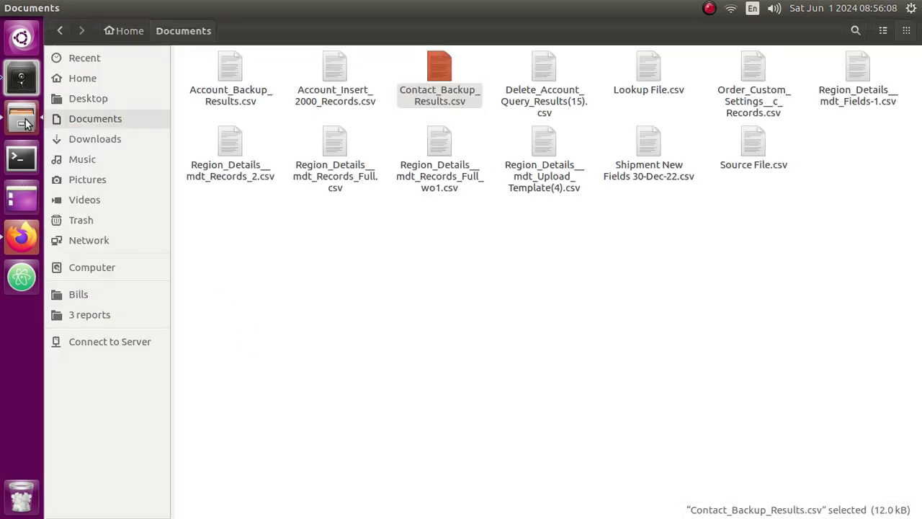
{"action": "left_click", "coordinate": [358, 233]}
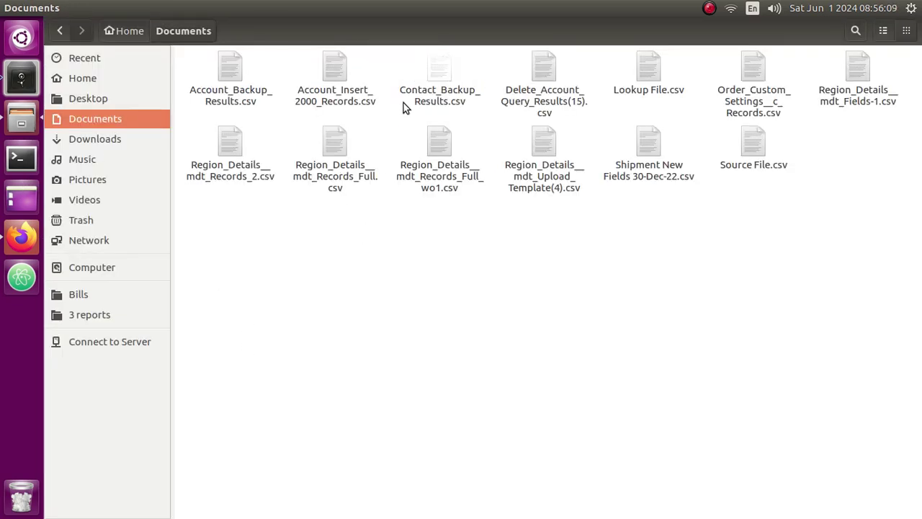
{"action": "double_click", "coordinate": [432, 77]}
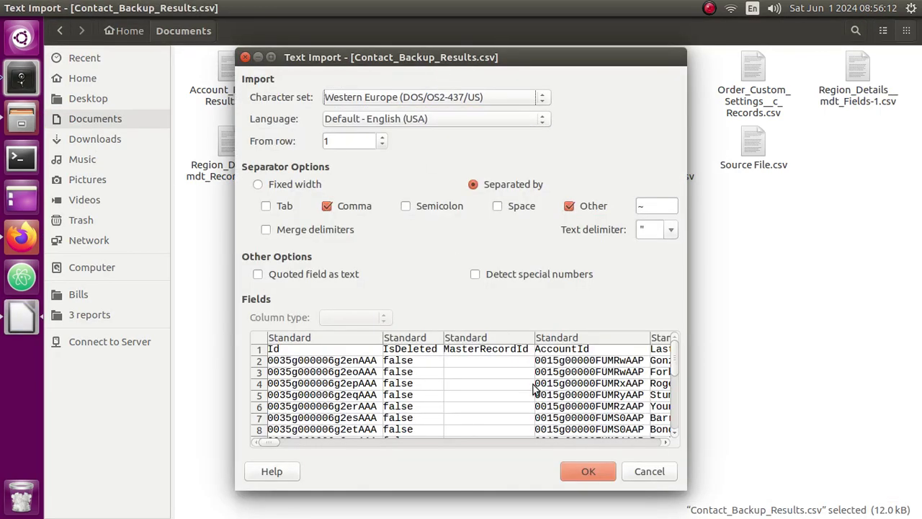
- Accept the CSV import and start editing the first contact Id in cell A2
{"action": "left_click", "coordinate": [601, 475]}
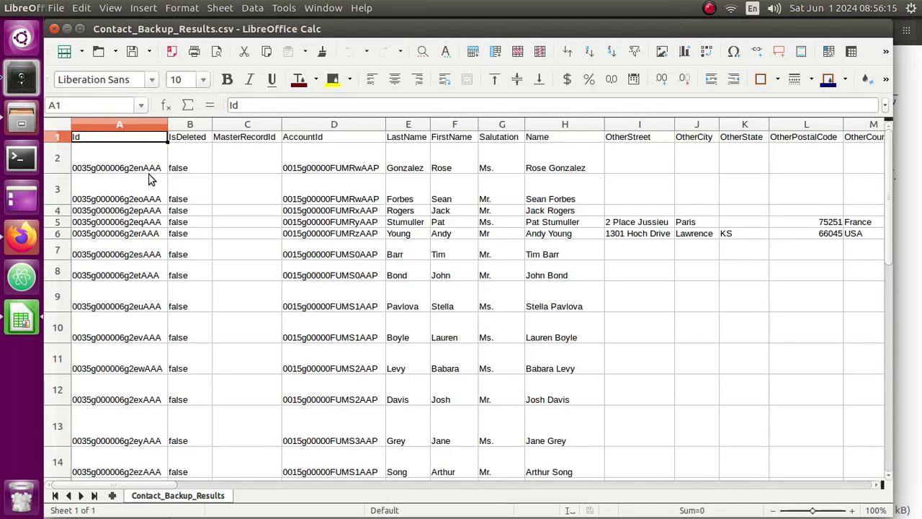
{"action": "left_click", "coordinate": [139, 170]}
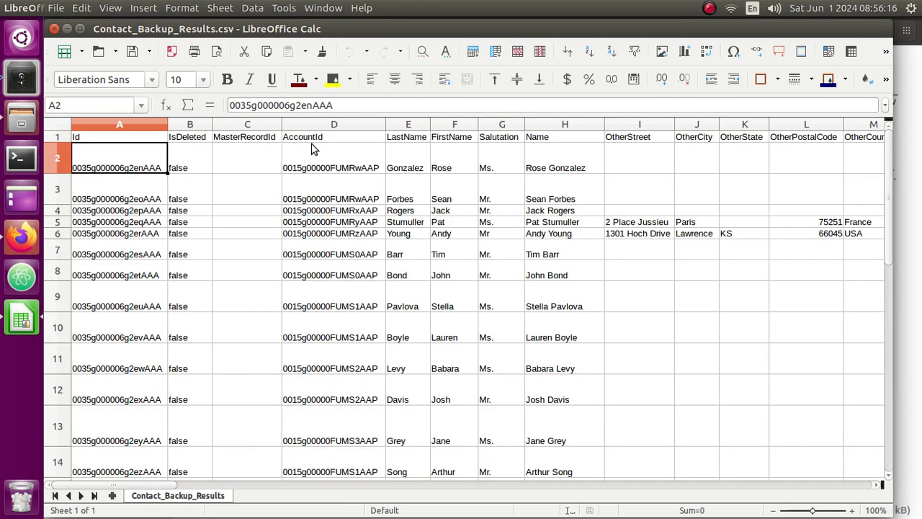
{"action": "left_click", "coordinate": [313, 105]}
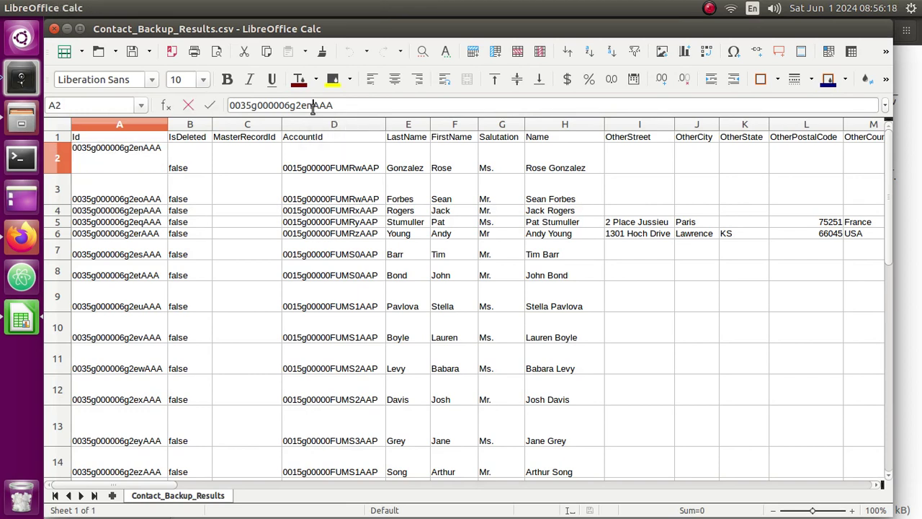
- Copy the 15-character Id 0035g000006g2en, then restore the AAA suffix so A2 is unchanged
{"action": "left_click_drag", "start_coordinate": [313, 105], "coordinate": [340, 105]}
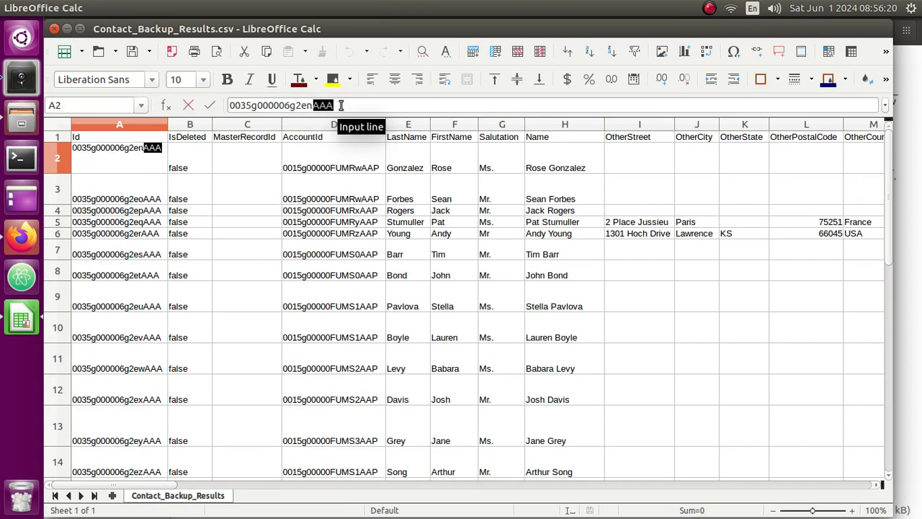
{"action": "key", "text": "BackSpace"}
{"action": "key", "text": "ctrl+a"}
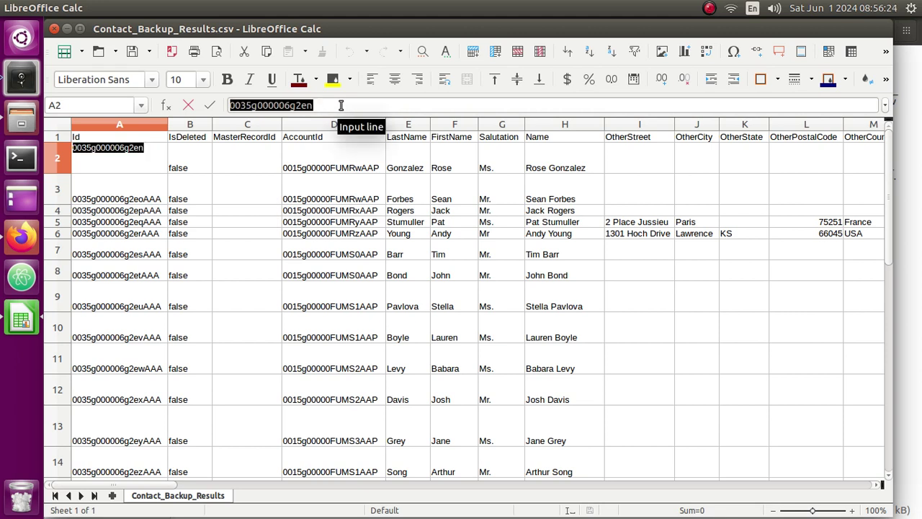
{"action": "key", "text": "ctrl+c"}
{"action": "key", "text": "End"}
{"action": "type", "text": "AAA"}
{"action": "key", "text": "Return"}
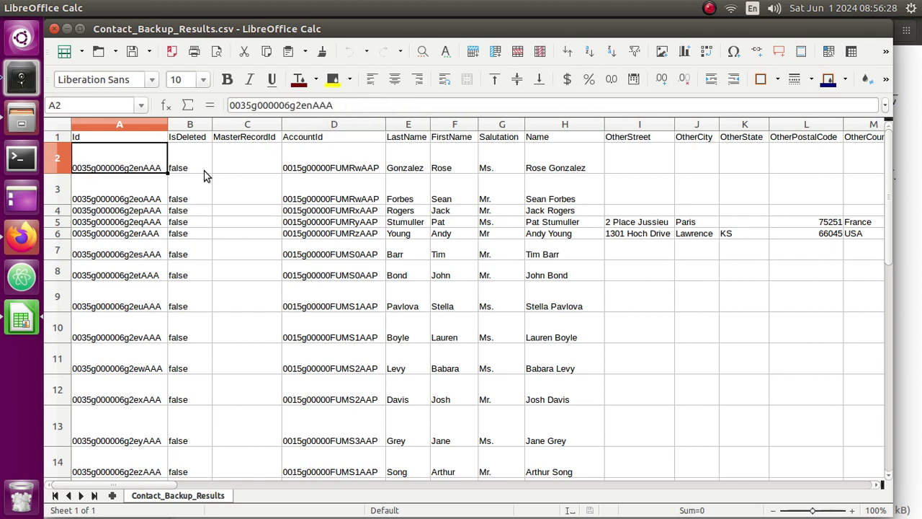
- Paste 0035g000006g2en into Id15 and convert it to 0035g000006g2enAAA
{"action": "left_click", "coordinate": [20, 238]}
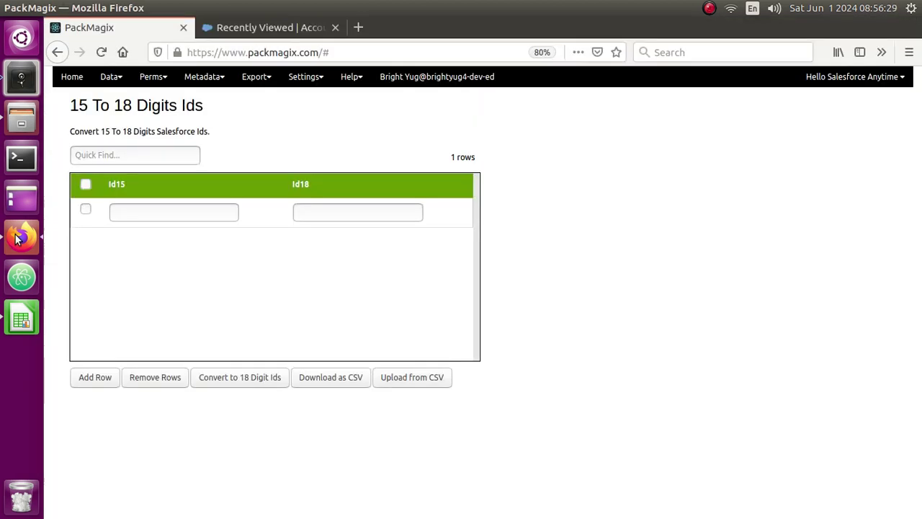
{"action": "left_click", "coordinate": [173, 214]}
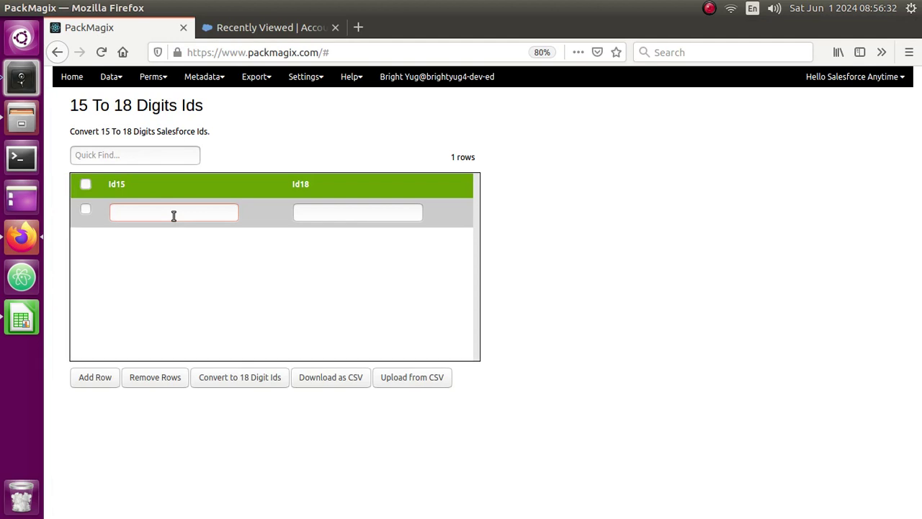
{"action": "key", "text": "ctrl+v"}
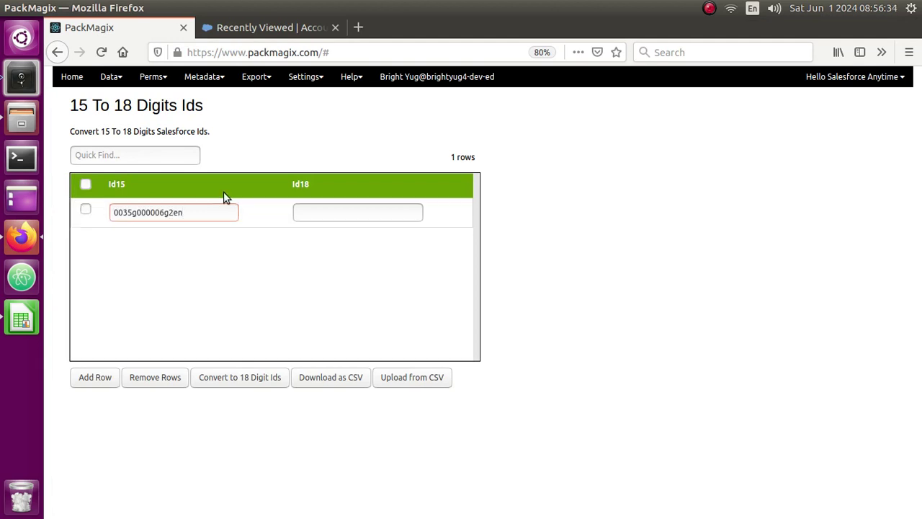
{"action": "left_click", "coordinate": [186, 233]}
{"action": "left_click", "coordinate": [237, 379]}
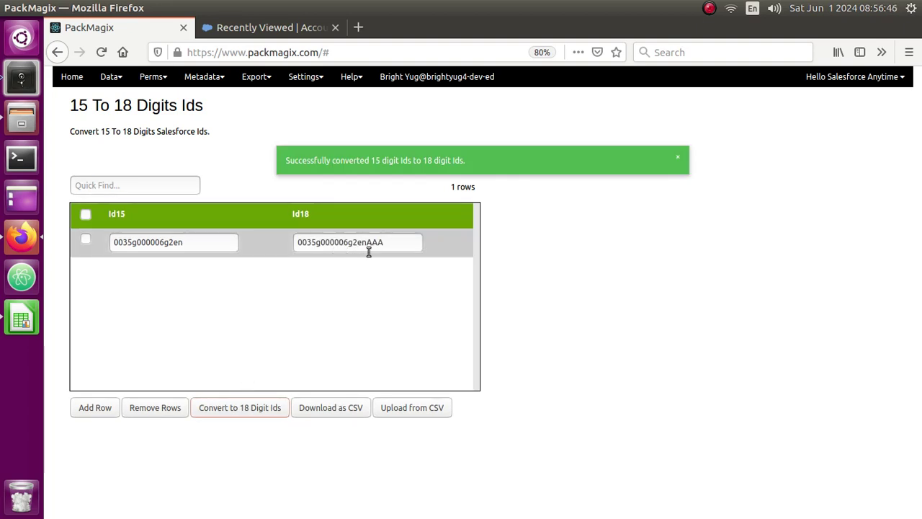
{"action": "left_click_drag", "start_coordinate": [366, 242], "coordinate": [379, 242]}
{"action": "left_click", "coordinate": [360, 279]}
{"action": "left_click", "coordinate": [393, 242]}
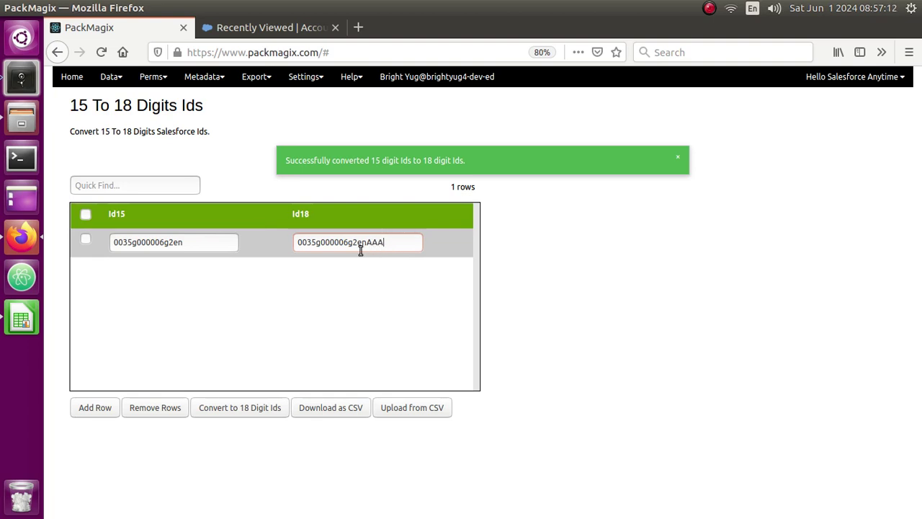
{"action": "double_click", "coordinate": [403, 239]}
{"action": "left_click", "coordinate": [325, 270]}
{"action": "double_click", "coordinate": [370, 241]}
{"action": "left_click_drag", "start_coordinate": [370, 241], "coordinate": [331, 282]}
{"action": "left_click", "coordinate": [331, 281]}
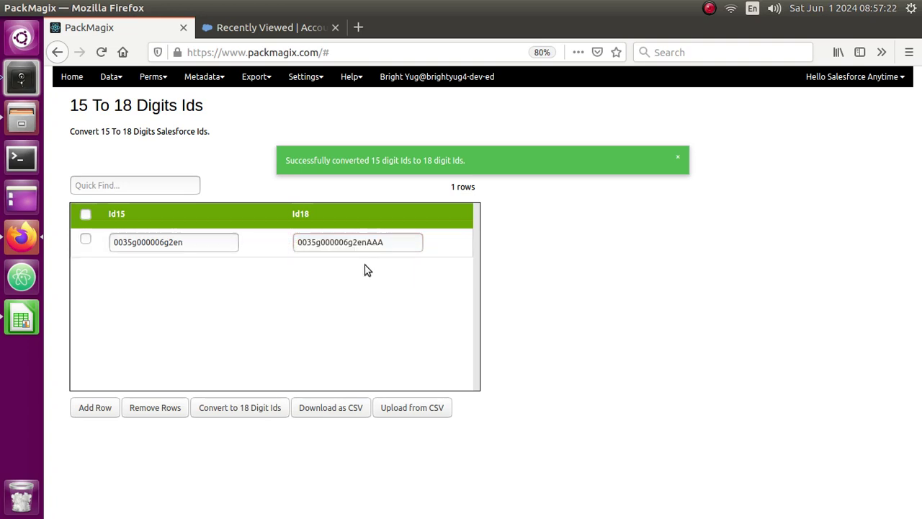
{"action": "double_click", "coordinate": [369, 243]}
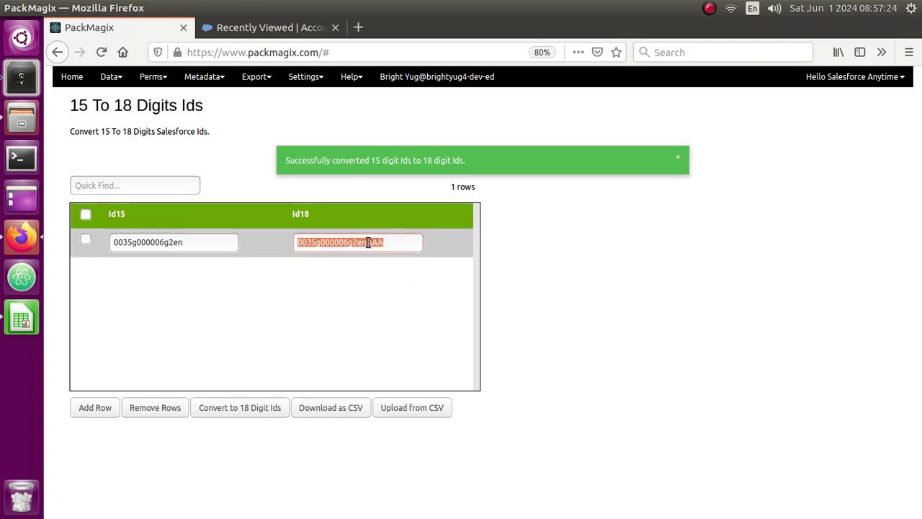
{"action": "left_click_drag", "start_coordinate": [369, 243], "coordinate": [396, 242]}
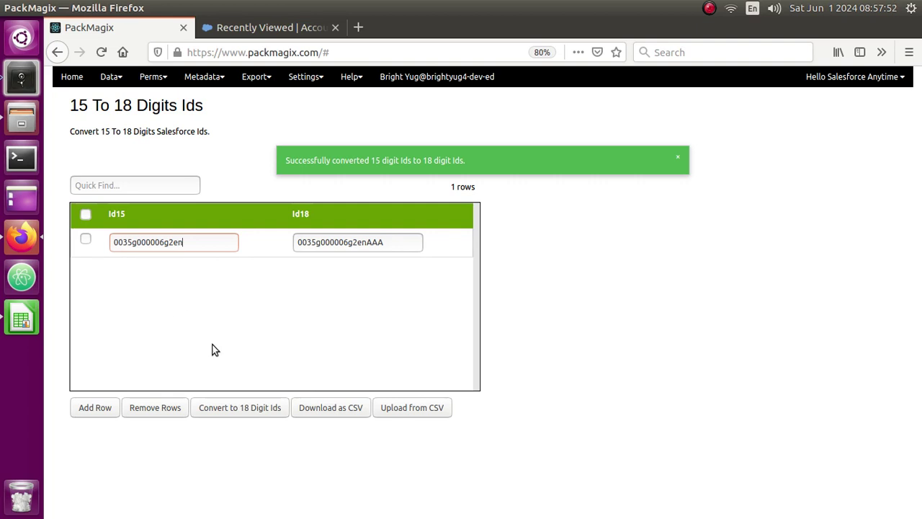
- Switch to CSV conversion and upload Contact_Backup_Results.csv
{"action": "left_click", "coordinate": [422, 411]}
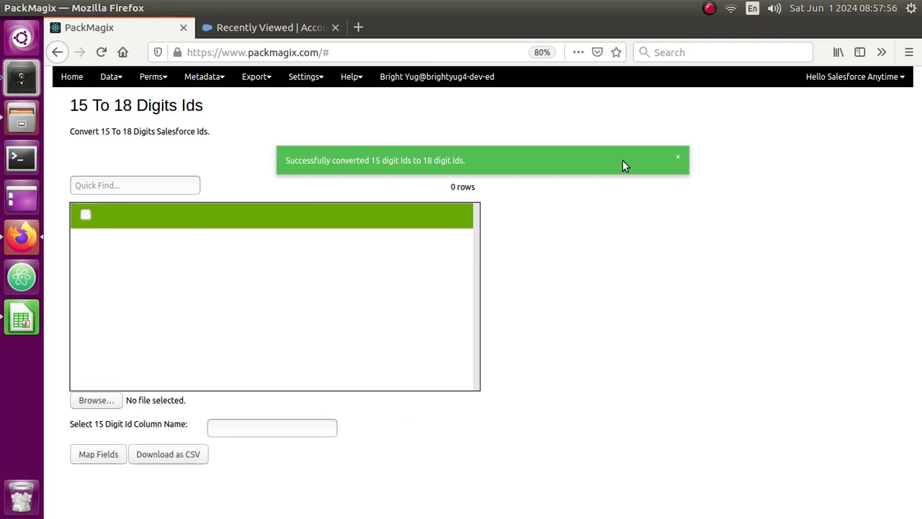
{"action": "left_click", "coordinate": [681, 159]}
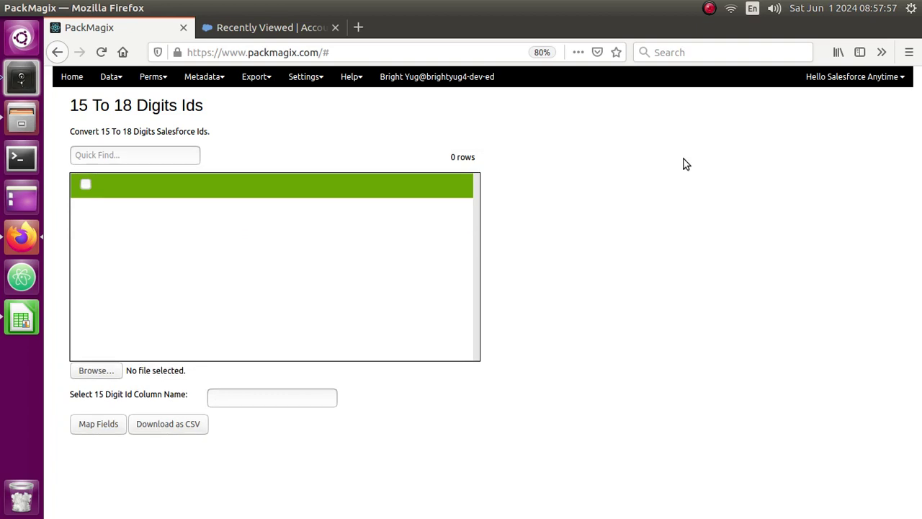
{"action": "left_click", "coordinate": [96, 370]}
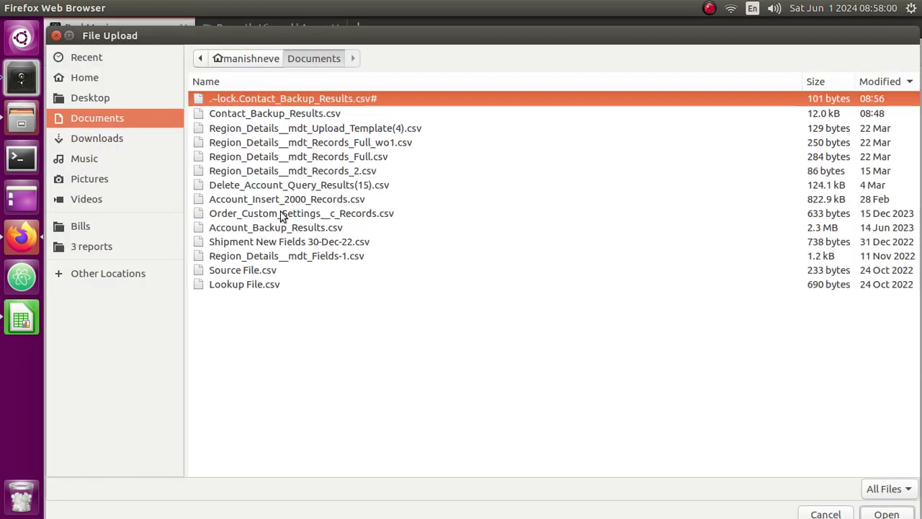
{"action": "double_click", "coordinate": [280, 115]}
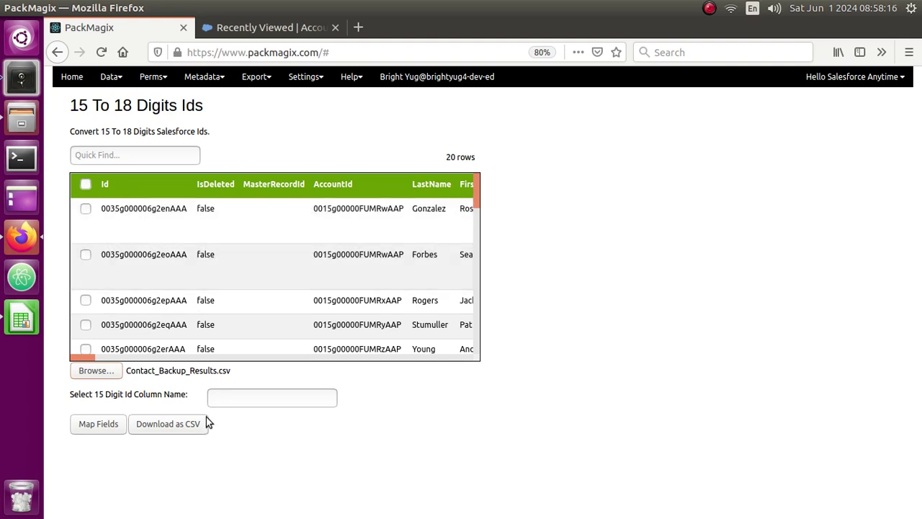
- Choose Id as the 15-digit Id column name from the file's columns
{"action": "left_click", "coordinate": [240, 399]}
{"action": "left_click", "coordinate": [240, 399]}
{"action": "type", "text": "Id"}
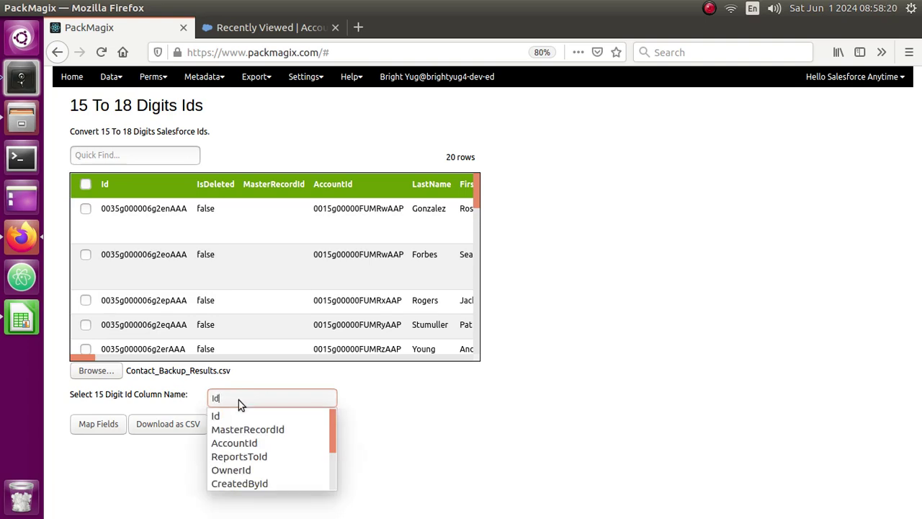
{"action": "left_click", "coordinate": [219, 422]}
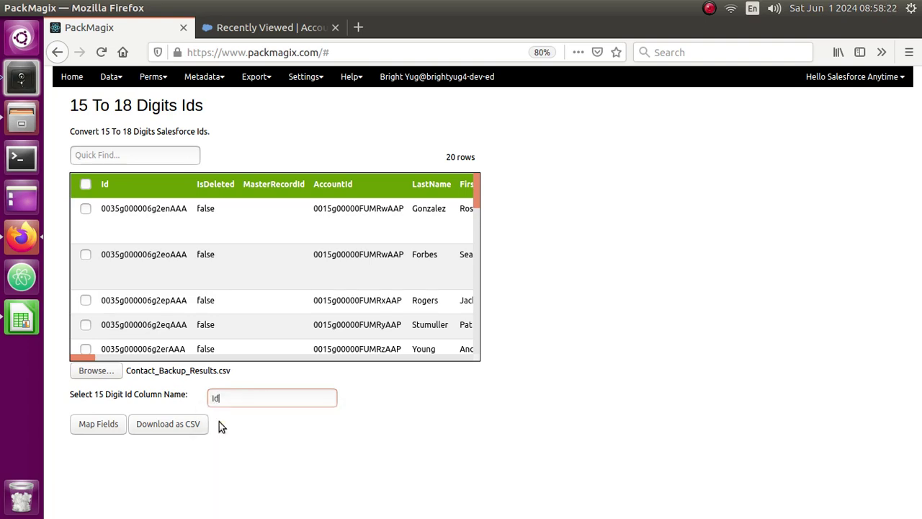
- Map Fields to load the IDs, then trim AAA from the first four Id15 entries
{"action": "left_click", "coordinate": [100, 423]}
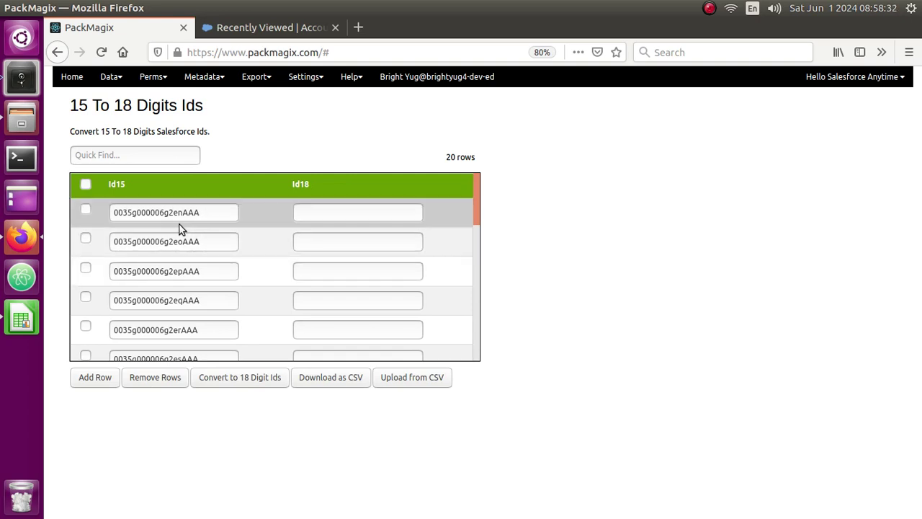
{"action": "left_click_drag", "start_coordinate": [182, 213], "coordinate": [209, 214]}
{"action": "key", "text": "BackSpace"}
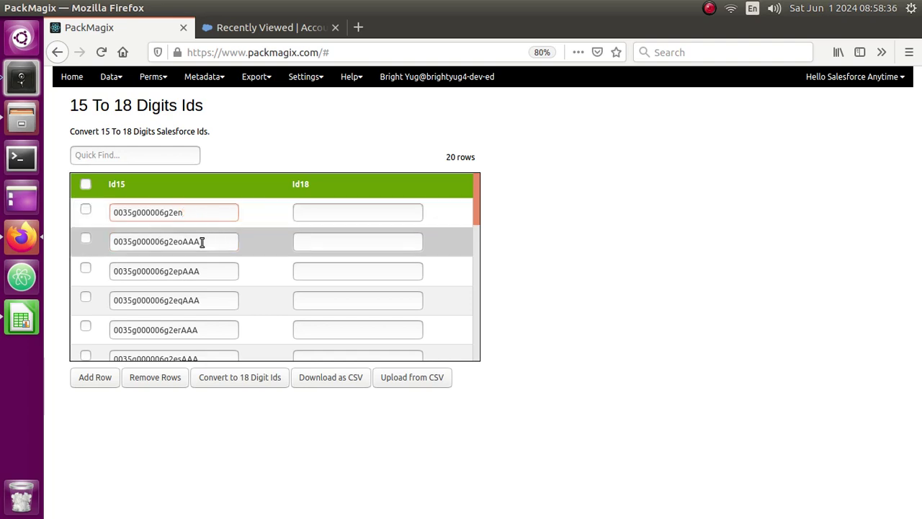
{"action": "left_click_drag", "start_coordinate": [182, 241], "coordinate": [204, 243]}
{"action": "key", "text": "BackSpace"}
{"action": "left_click_drag", "start_coordinate": [183, 271], "coordinate": [213, 270]}
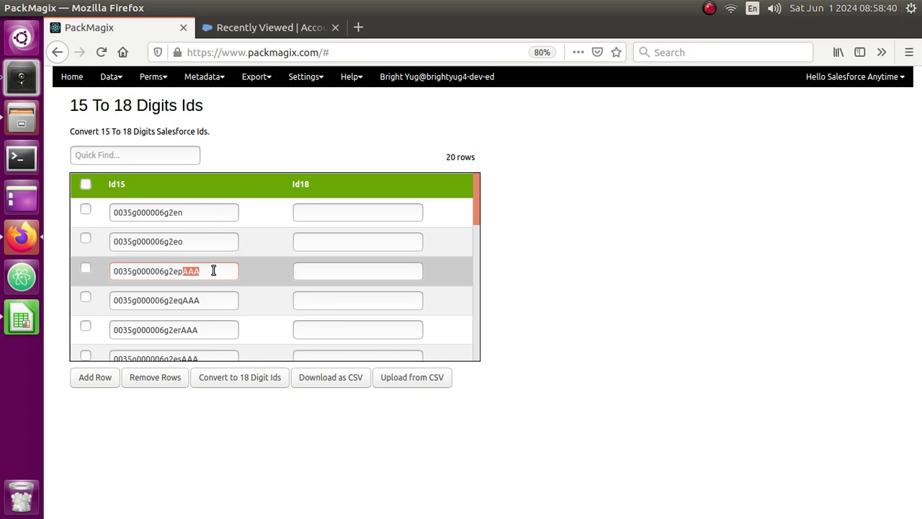
{"action": "key", "text": "BackSpace"}
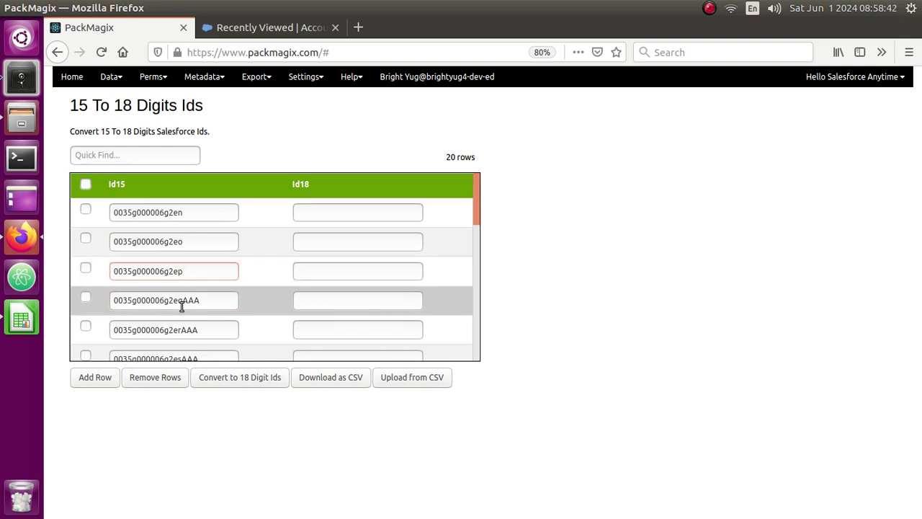
{"action": "left_click_drag", "start_coordinate": [183, 303], "coordinate": [222, 305]}
{"action": "key", "text": "BackSpace"}
- Trim AAA from the following Id15 entries, 2er through 0035g000006g2eu
{"action": "left_click", "coordinate": [217, 329]}
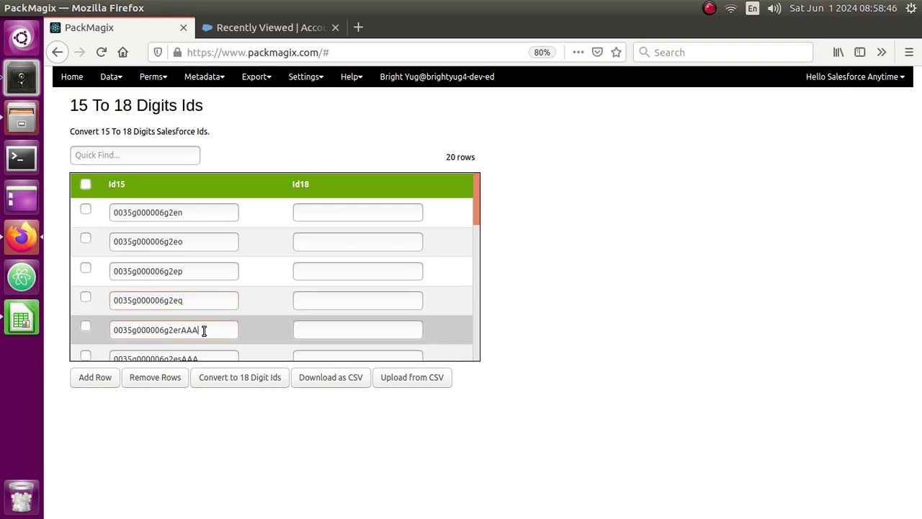
{"action": "key", "text": "BackSpace"}
{"action": "key", "text": "BackSpace"}
{"action": "key", "text": "BackSpace"}
{"action": "scroll", "coordinate": [202, 326], "scroll_direction": "down", "scroll_amount": 1}
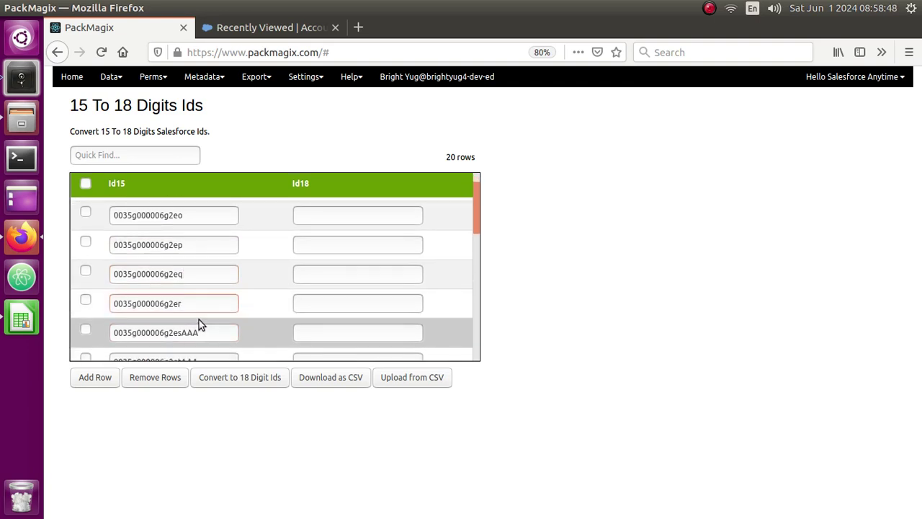
{"action": "left_click", "coordinate": [215, 332]}
{"action": "key", "text": "BackSpace"}
{"action": "key", "text": "BackSpace"}
{"action": "scroll", "coordinate": [215, 332], "scroll_direction": "down", "scroll_amount": 1}
{"action": "left_click", "coordinate": [218, 309]}
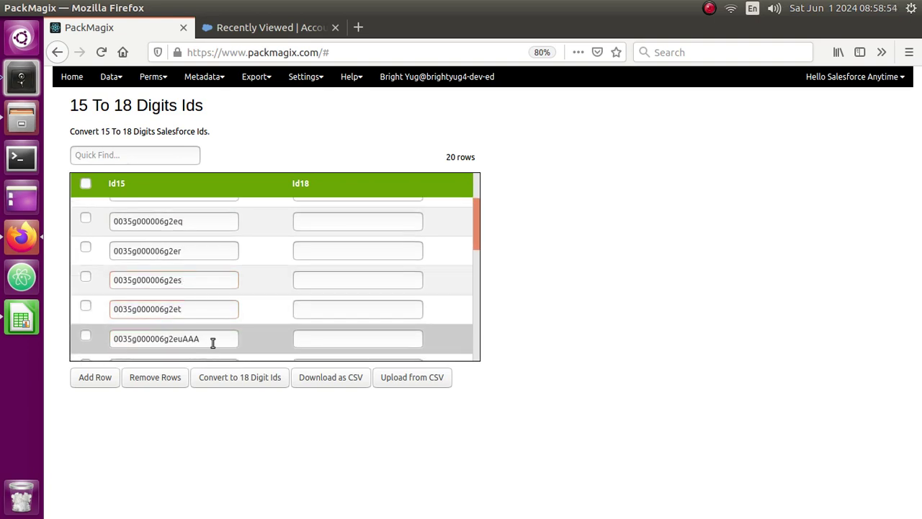
{"action": "key", "text": "BackSpace"}
{"action": "key", "text": "BackSpace"}
{"action": "scroll", "coordinate": [216, 325], "scroll_direction": "down", "scroll_amount": 3}
- Tick the untrimmed rows 2evAAA through 2f2AAA for removal
{"action": "left_click", "coordinate": [85, 285]}
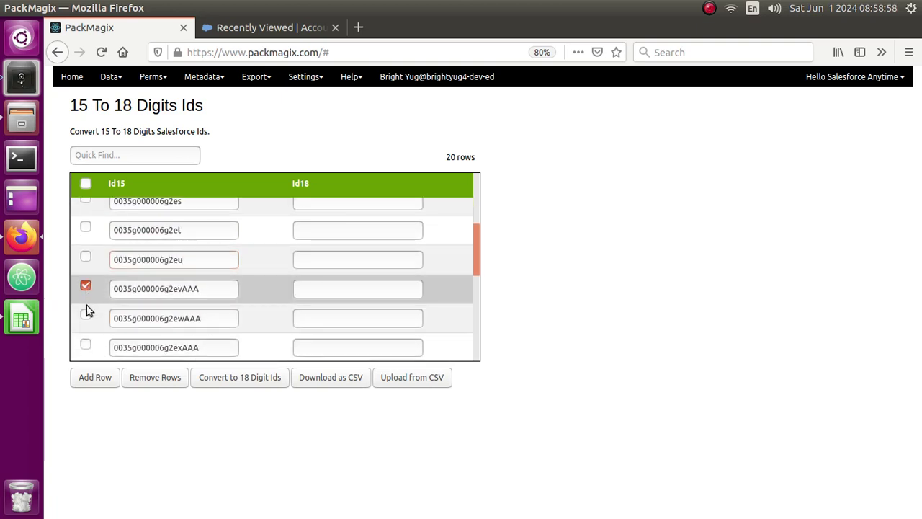
{"action": "left_click", "coordinate": [86, 315]}
{"action": "left_click", "coordinate": [86, 344]}
{"action": "scroll", "coordinate": [102, 325], "scroll_direction": "down", "scroll_amount": 2}
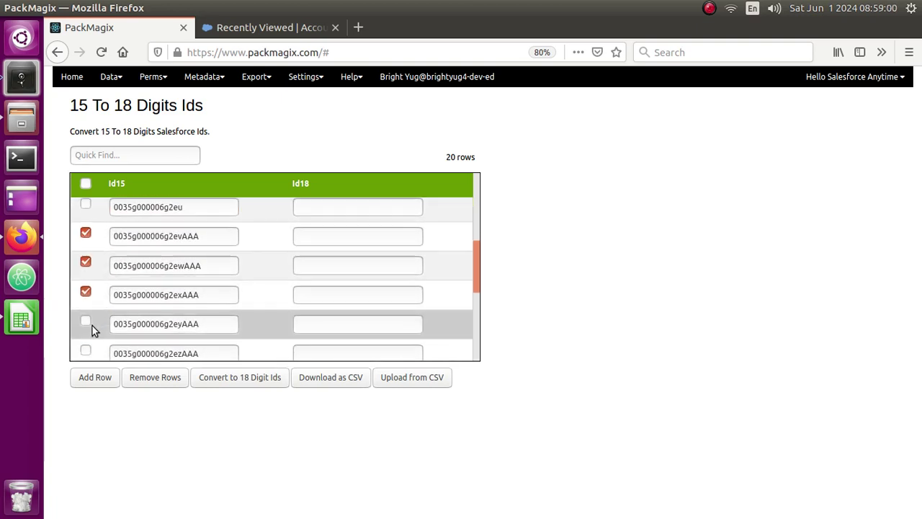
{"action": "left_click", "coordinate": [86, 323]}
{"action": "left_click", "coordinate": [85, 352]}
{"action": "scroll", "coordinate": [93, 331], "scroll_direction": "down", "scroll_amount": 3}
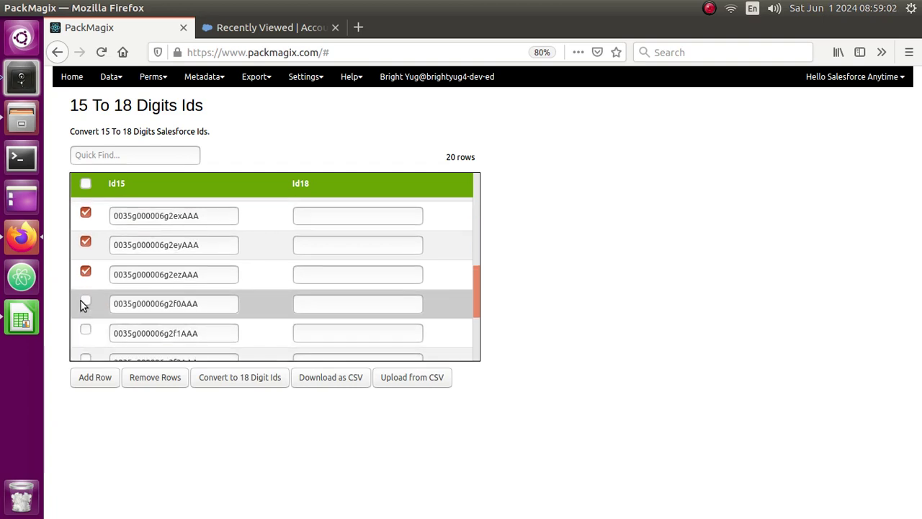
{"action": "left_click", "coordinate": [86, 302]}
{"action": "left_click", "coordinate": [85, 330]}
{"action": "left_click", "coordinate": [86, 357]}
- Tick rows 2f3AAA through 2f5AAA and remove all twelve marked rows
{"action": "scroll", "coordinate": [101, 317], "scroll_direction": "down", "scroll_amount": 4}
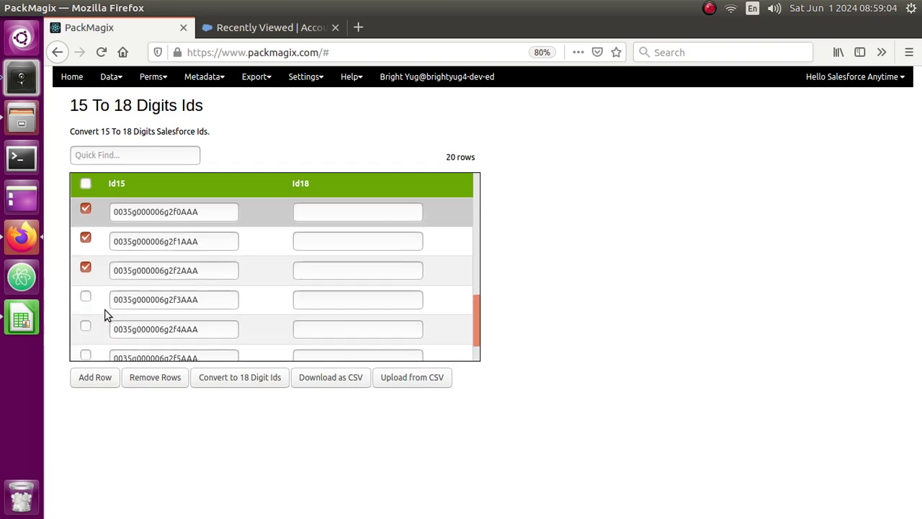
{"action": "left_click", "coordinate": [86, 256]}
{"action": "left_click", "coordinate": [86, 287]}
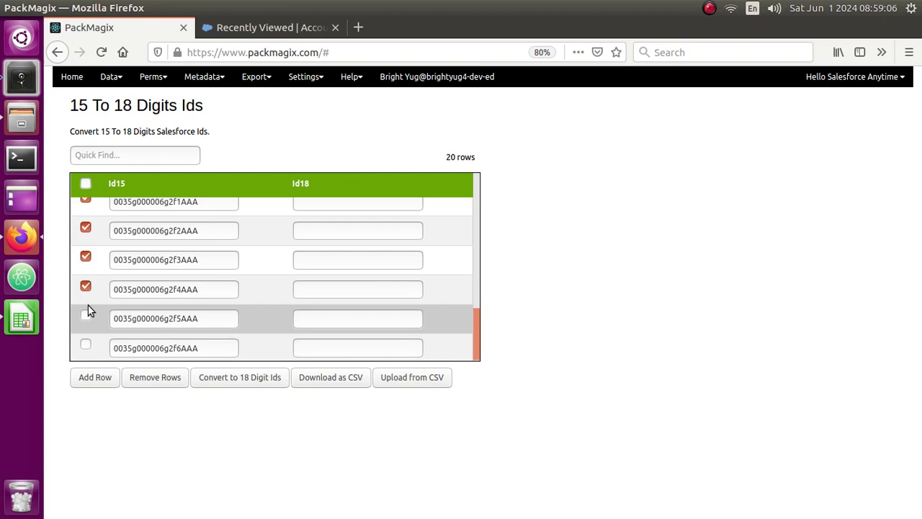
{"action": "left_click", "coordinate": [86, 316]}
{"action": "scroll", "coordinate": [115, 319], "scroll_direction": "down", "scroll_amount": 1}
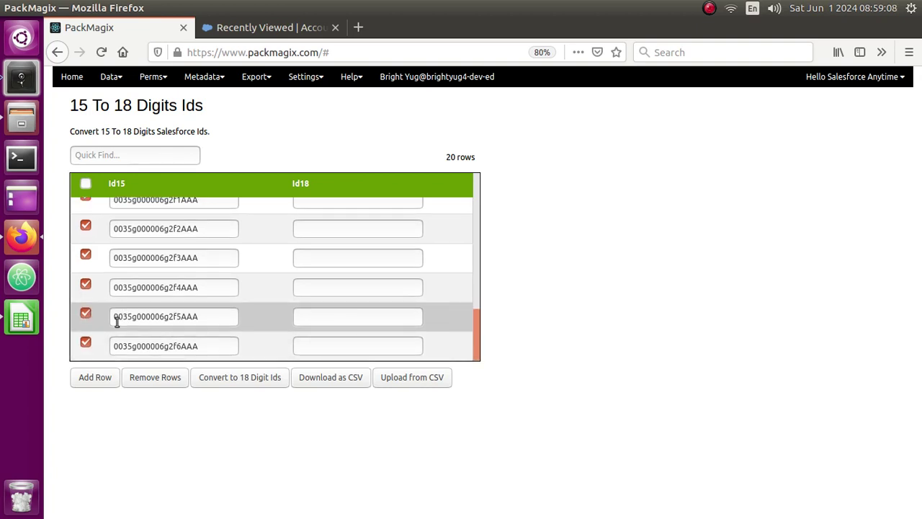
{"action": "left_click", "coordinate": [164, 377]}
{"action": "scroll", "coordinate": [195, 305], "scroll_direction": "up", "scroll_amount": 2}
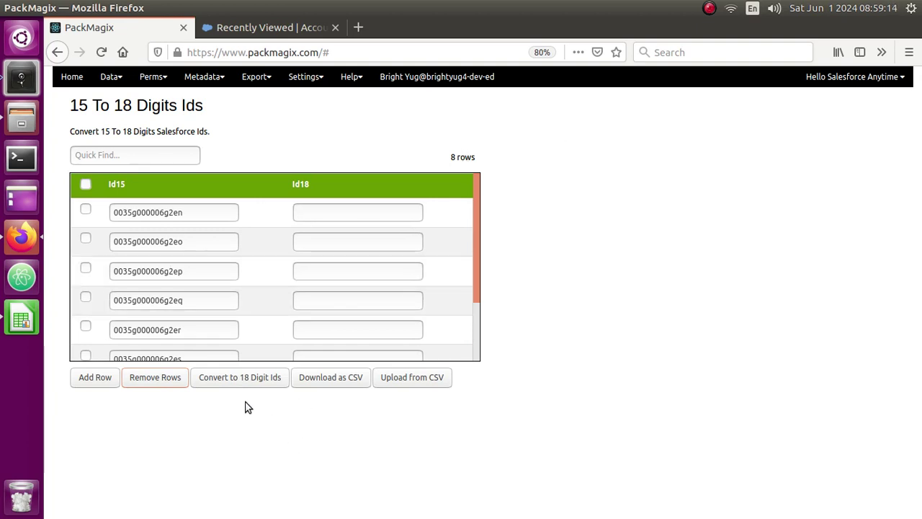
- Convert the eight Id15 entries to 18 digits and check the first three Id18 results
{"action": "left_click", "coordinate": [240, 379]}
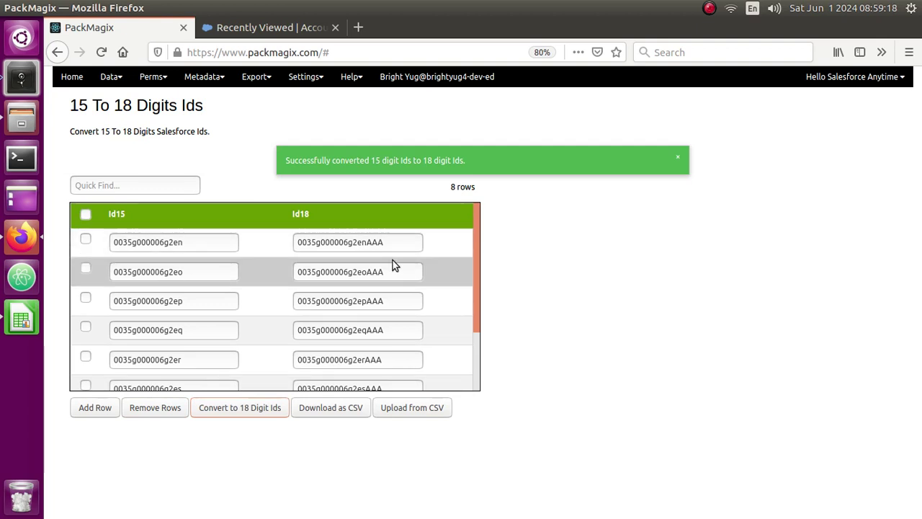
{"action": "left_click", "coordinate": [395, 270]}
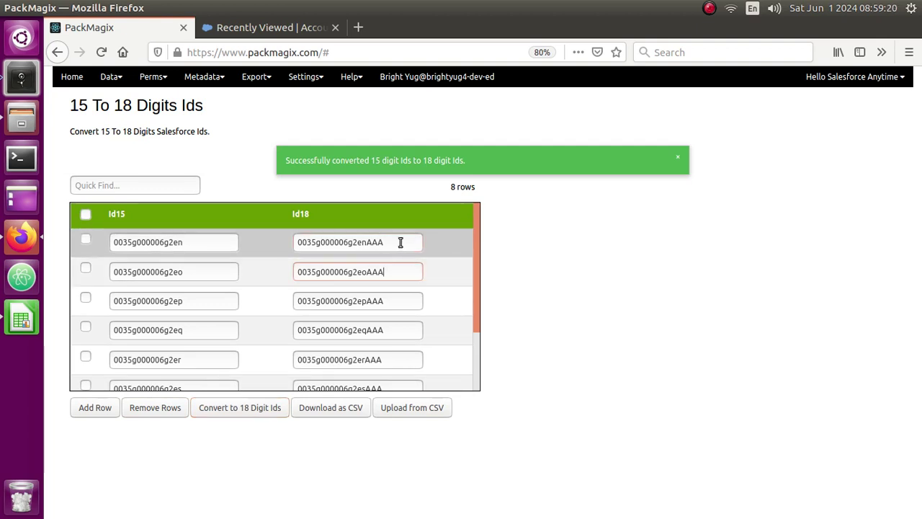
{"action": "left_click", "coordinate": [387, 268]}
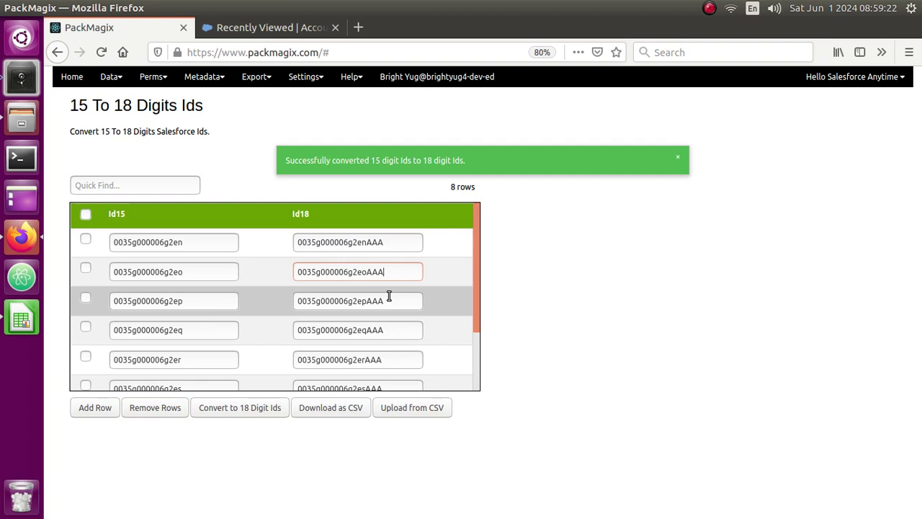
{"action": "left_click", "coordinate": [389, 297]}
- Scroll through the Id18 column to verify results down to 0035g000006g2euAAA
{"action": "scroll", "coordinate": [392, 304], "scroll_direction": "down", "scroll_amount": 1}
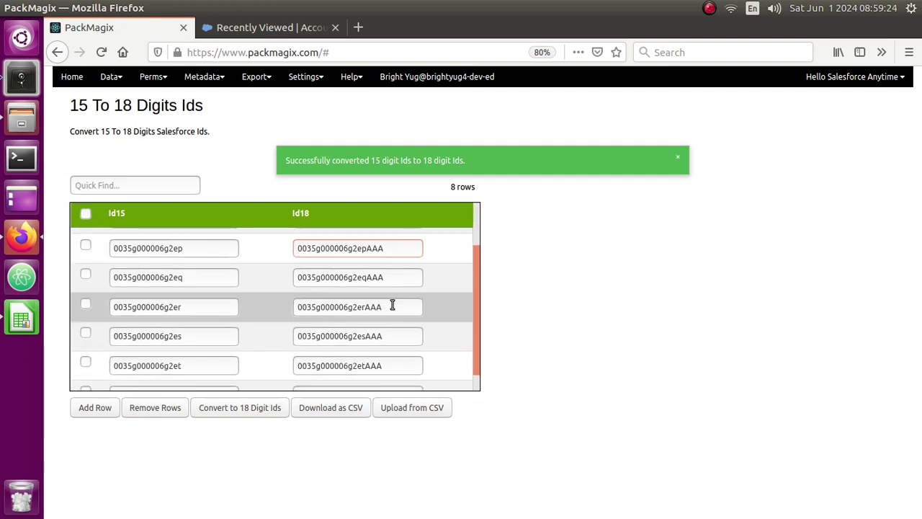
{"action": "scroll", "coordinate": [391, 304], "scroll_direction": "down", "scroll_amount": 1}
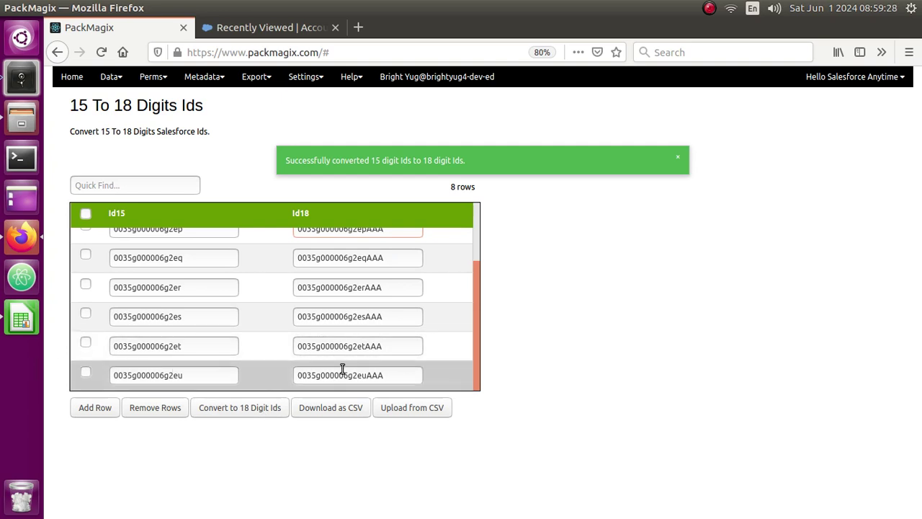
{"action": "left_click_drag", "start_coordinate": [366, 375], "coordinate": [387, 373]}
{"action": "left_click", "coordinate": [392, 348]}
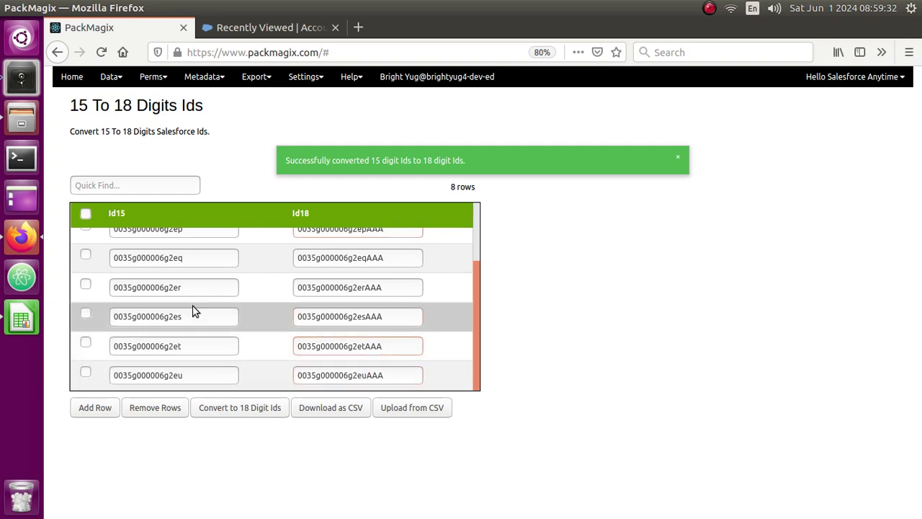
{"action": "scroll", "coordinate": [160, 316], "scroll_direction": "up", "scroll_amount": 3}
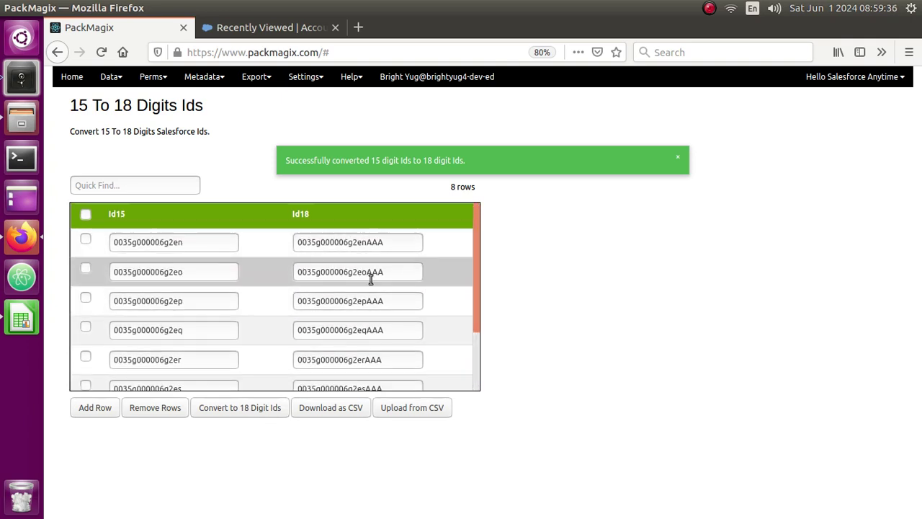
{"action": "scroll", "coordinate": [371, 282], "scroll_direction": "down", "scroll_amount": 3}
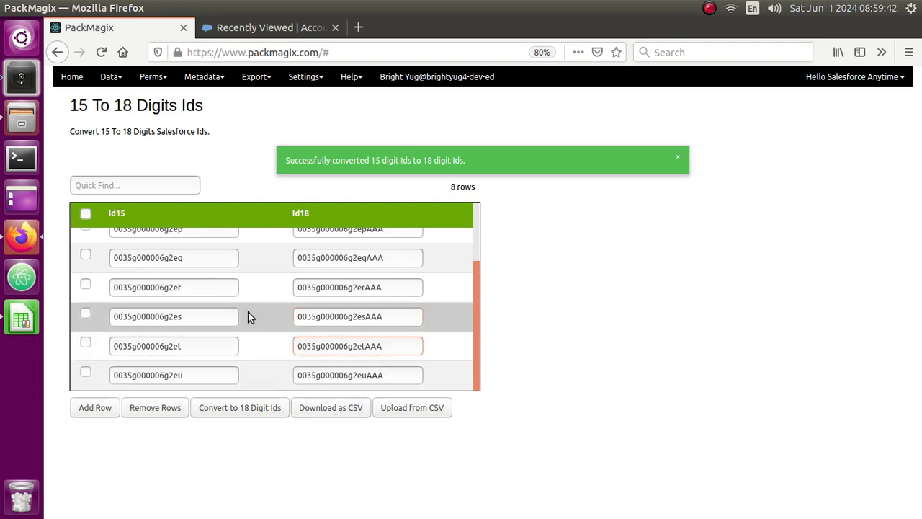
{"action": "scroll", "coordinate": [247, 312], "scroll_direction": "up", "scroll_amount": 3}
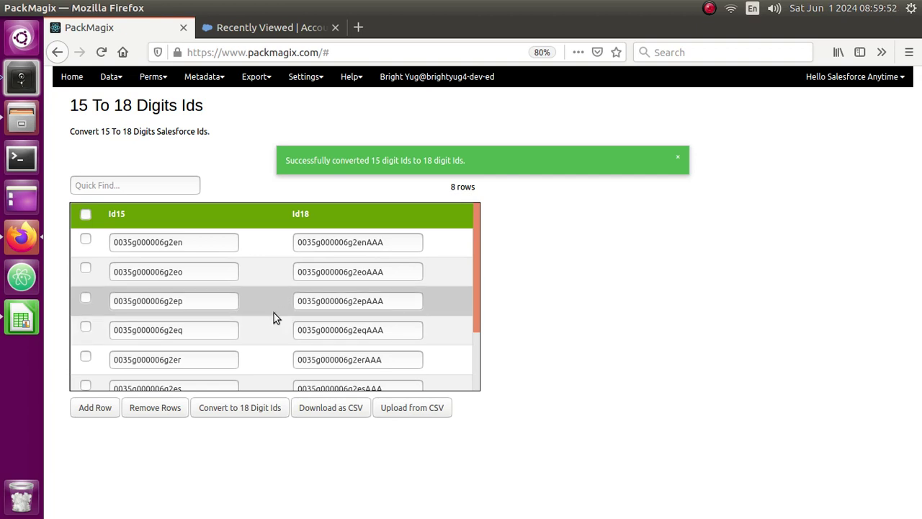
{"action": "scroll", "coordinate": [274, 314], "scroll_direction": "down", "scroll_amount": 2}
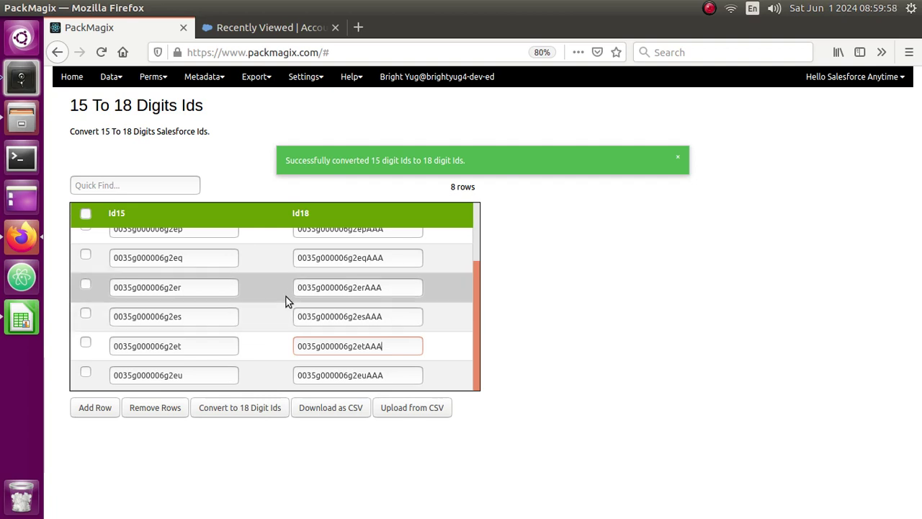
{"action": "left_click", "coordinate": [349, 77]}
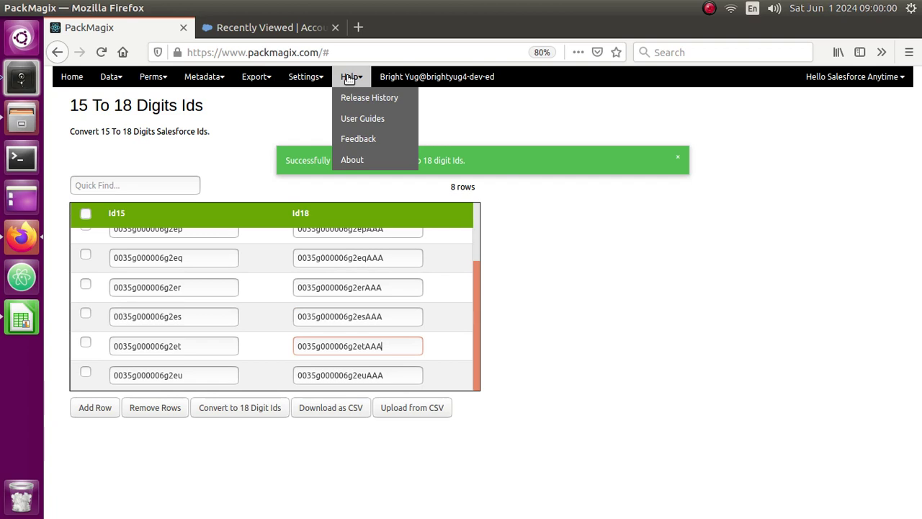
{"action": "left_click", "coordinate": [369, 139]}
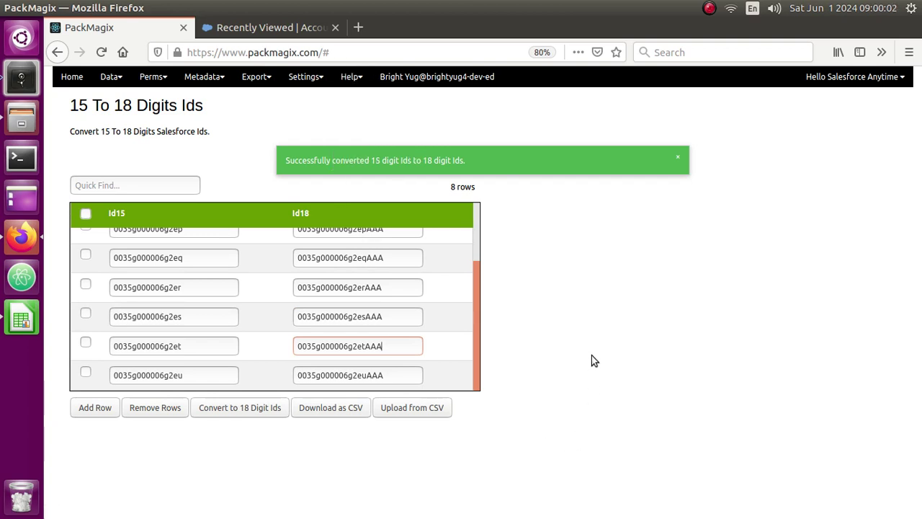